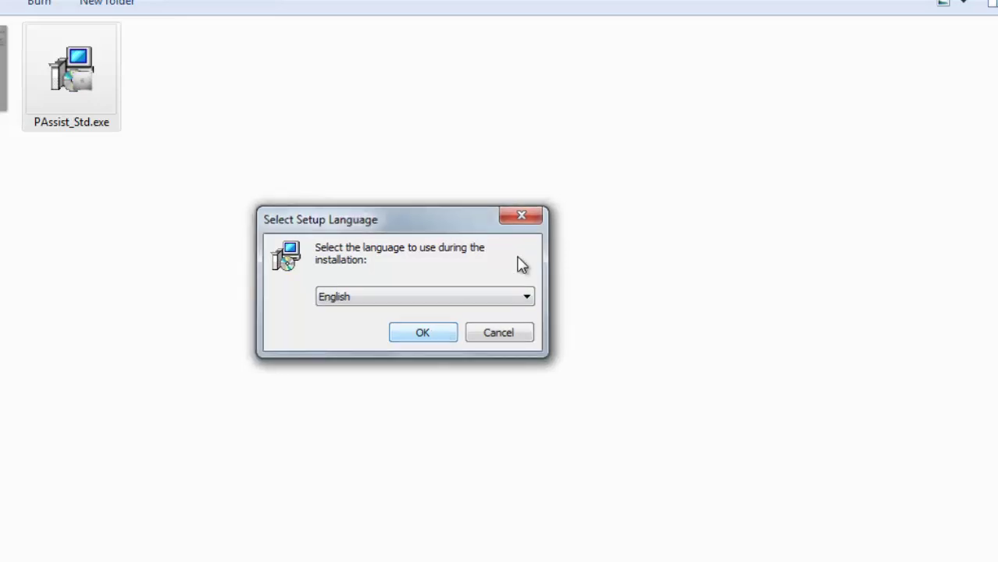
Start setup in English, accept the license agreement and pass the information page
key("Return")
left_click(510, 445)
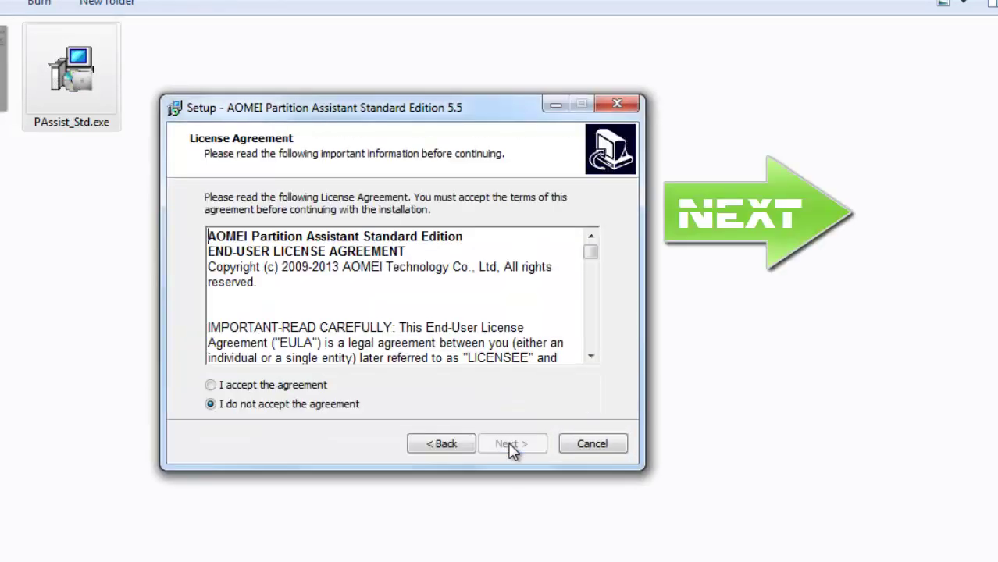
left_click(258, 387)
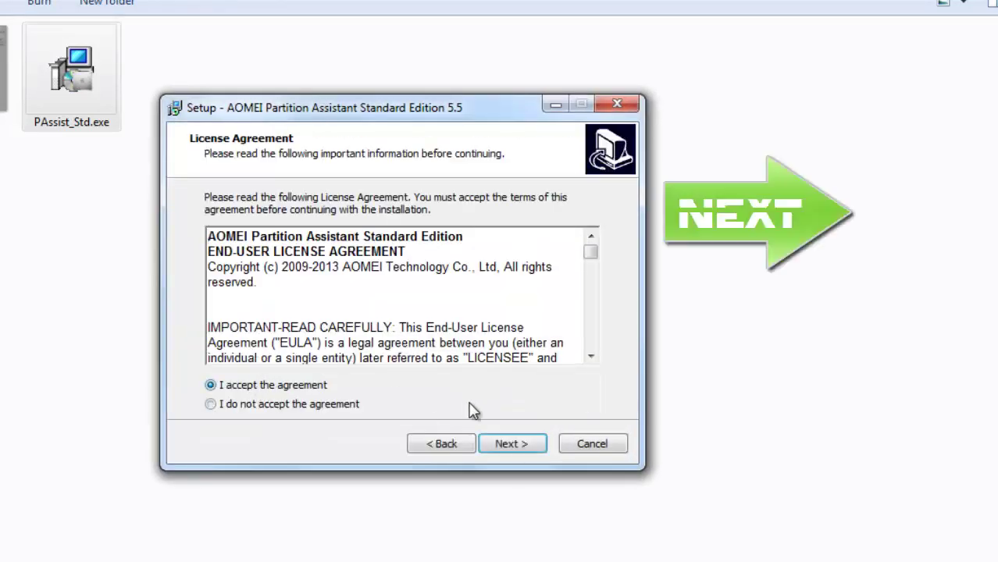
left_click(507, 443)
left_click(526, 444)
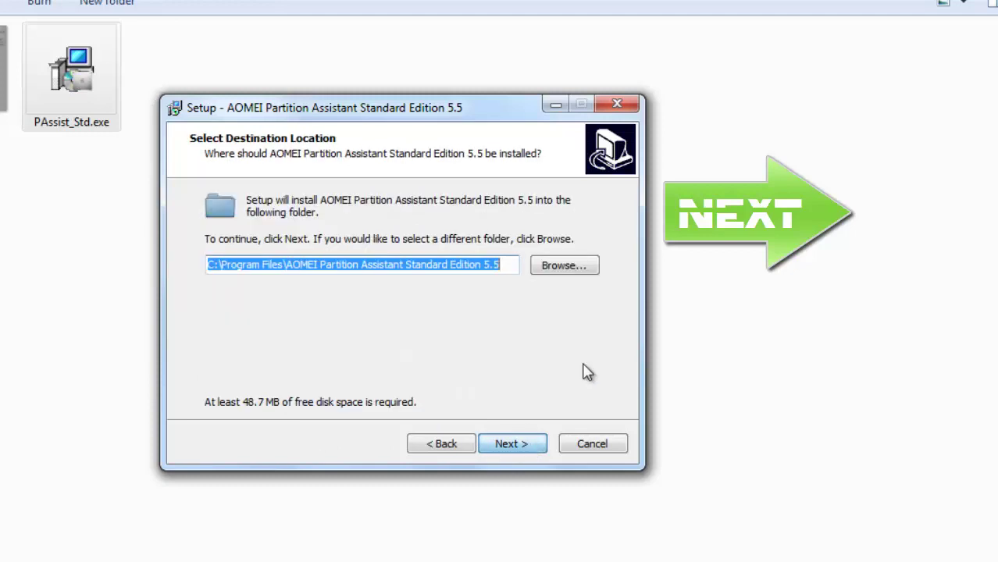
Keep the default install and Start Menu folders, add a Quick Launch icon, and install
left_click(533, 443)
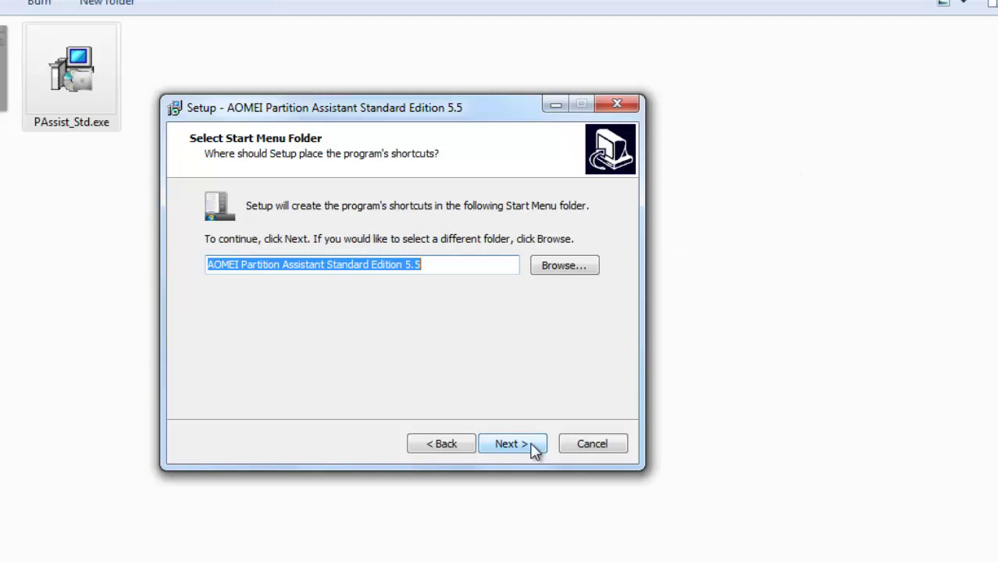
left_click(533, 445)
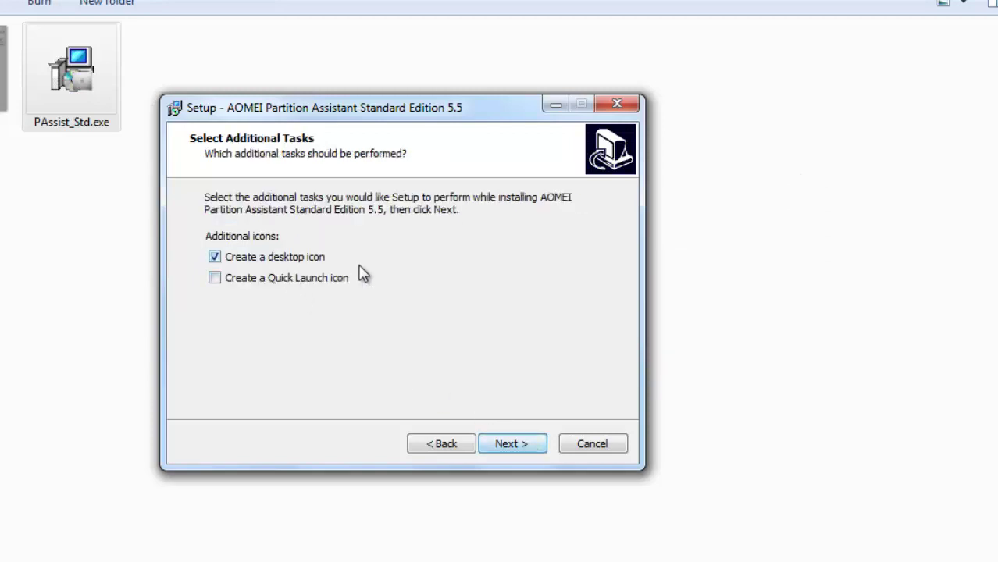
left_click(299, 286)
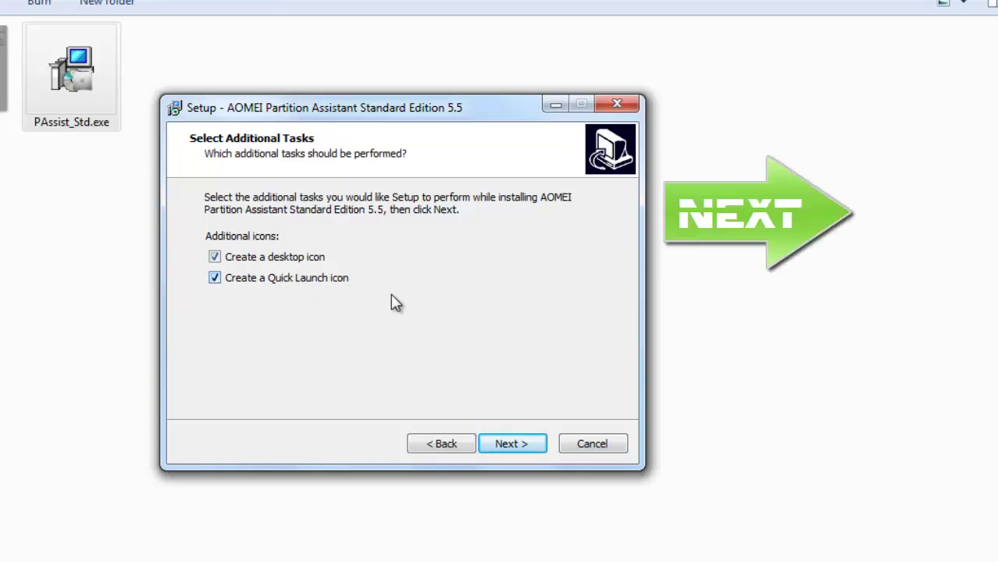
left_click(535, 445)
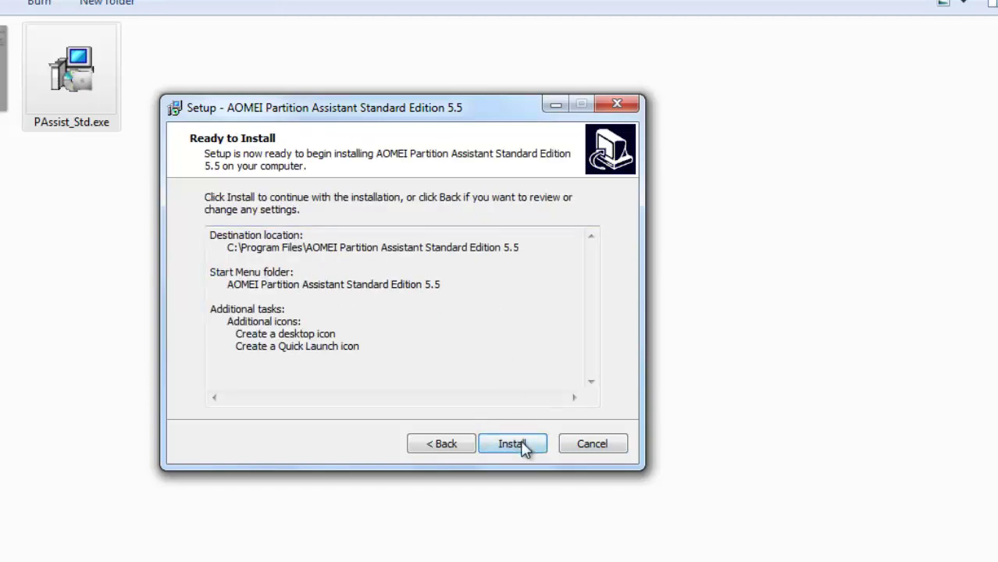
left_click(526, 448)
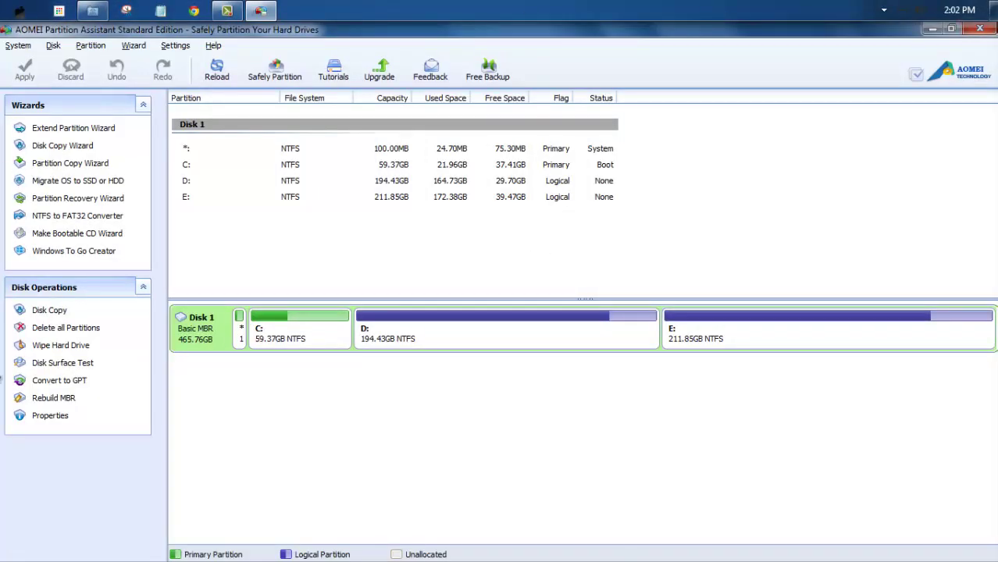
left_click(293, 197)
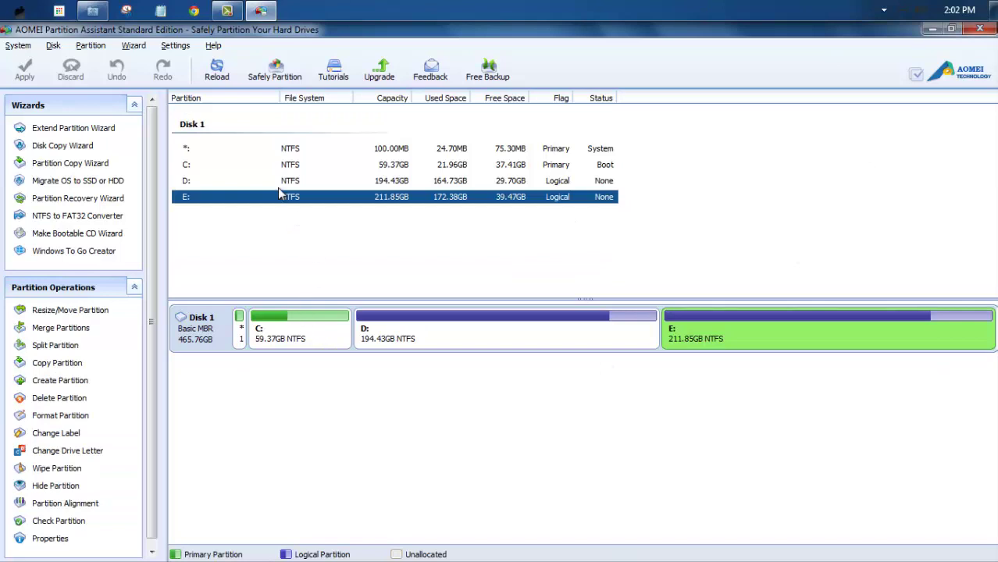
left_click(289, 165)
left_click(290, 148)
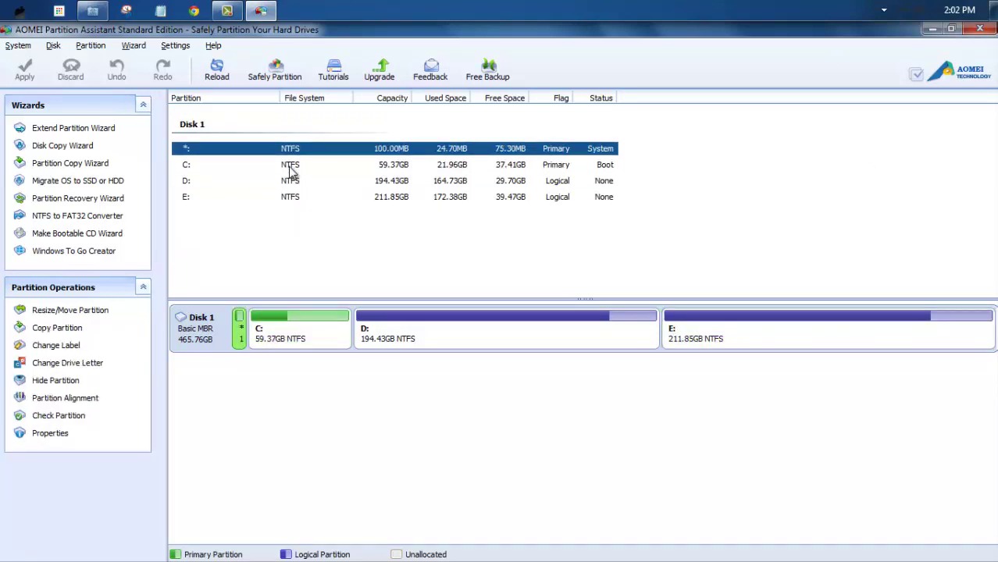
left_click(293, 165)
right_click(489, 332)
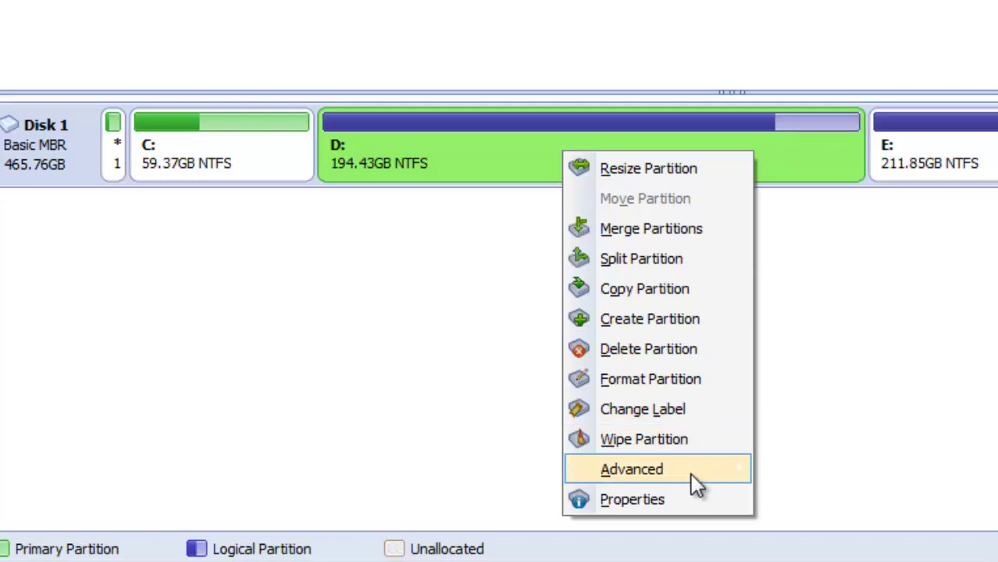
mouse_move(691, 473)
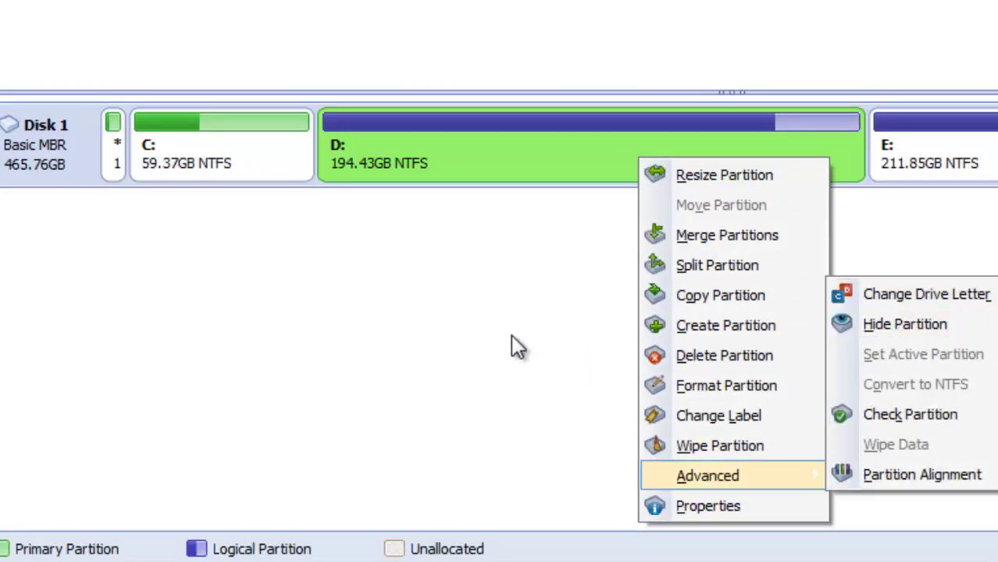
left_click(443, 166)
right_click(399, 160)
mouse_move(582, 482)
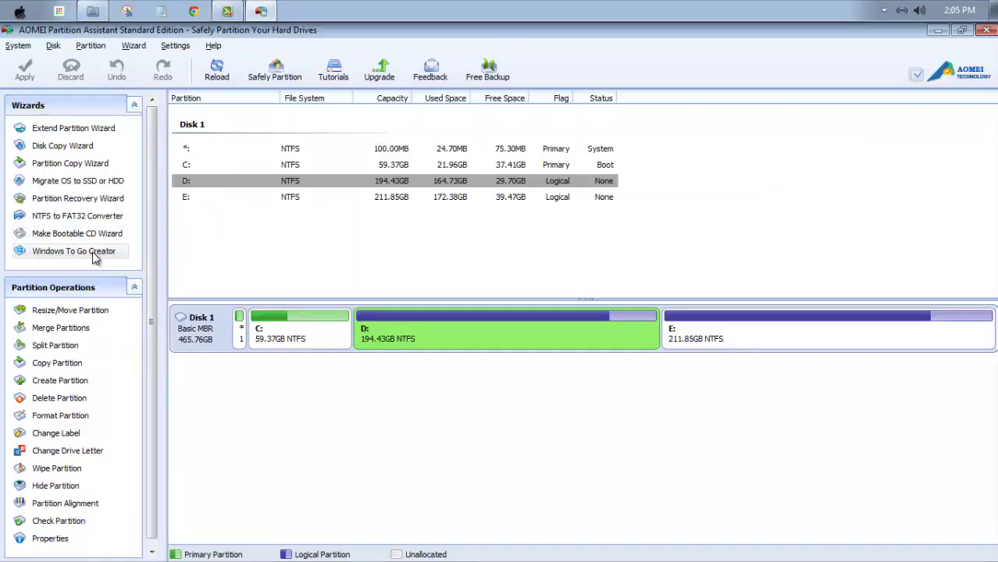
Open and close Windows To Go Creator, then bring up the operations menu for partition D:
left_click(93, 253)
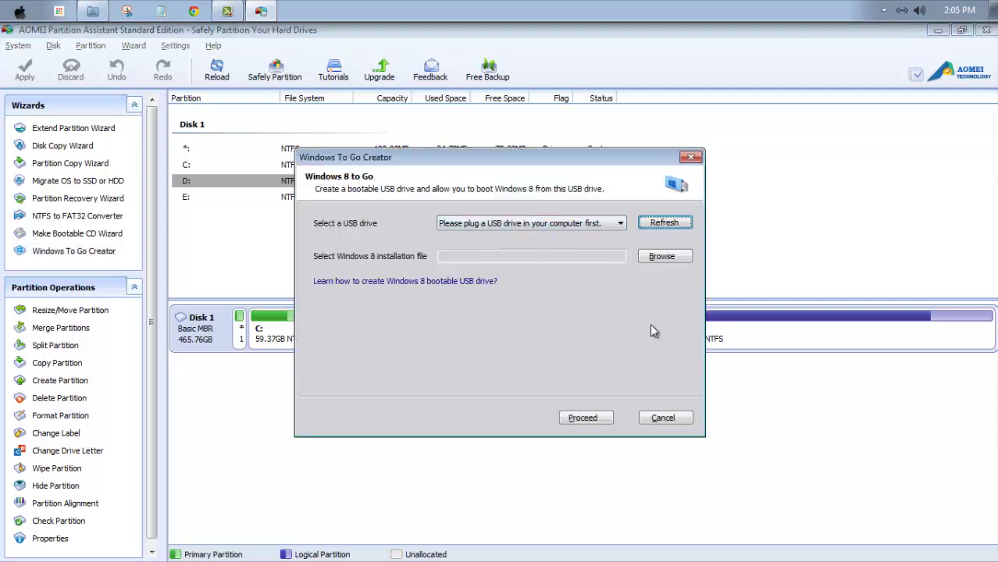
key("Escape")
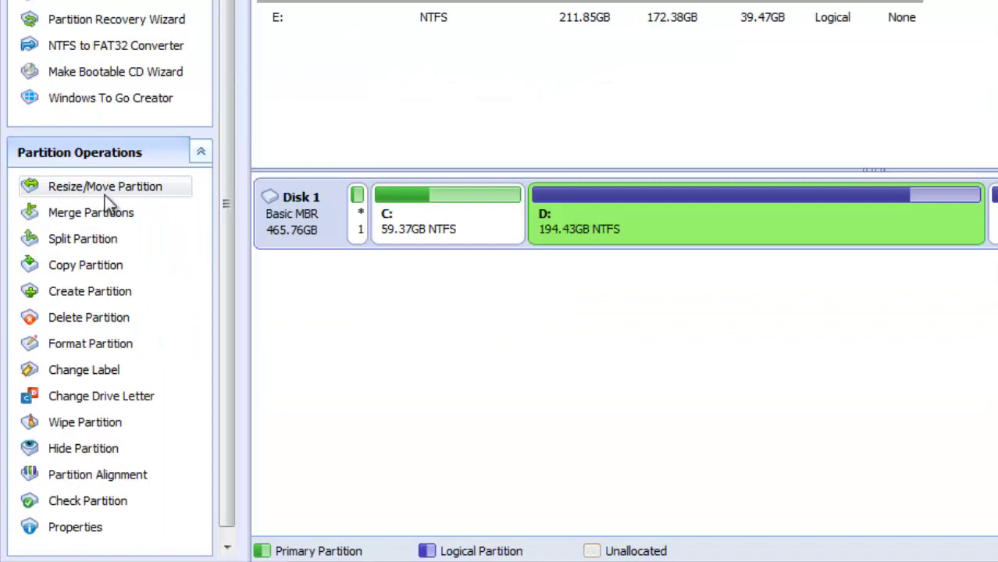
right_click(765, 222)
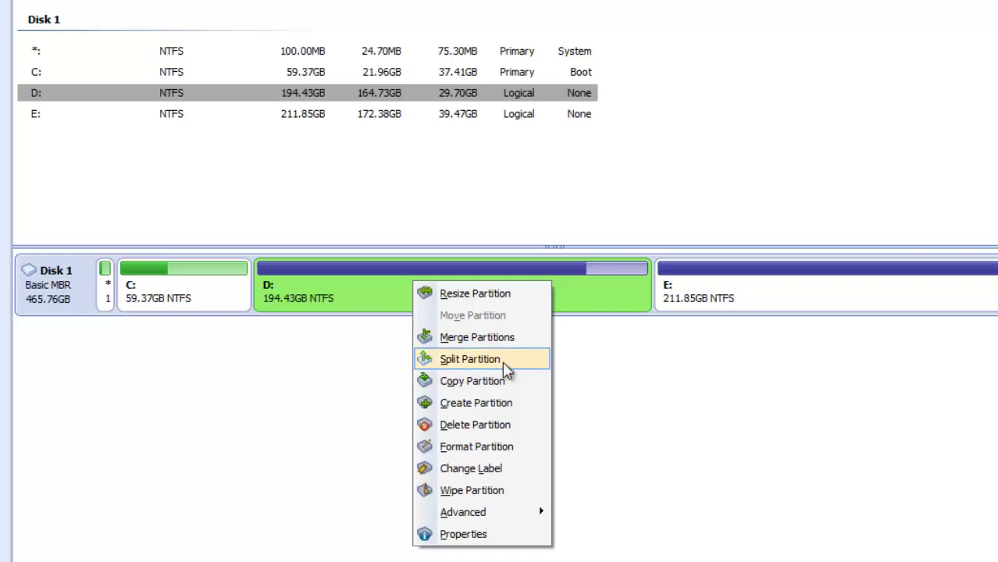
Create a new partition of about 1016.89MB from D:, keeping drive letter G:
left_click(512, 404)
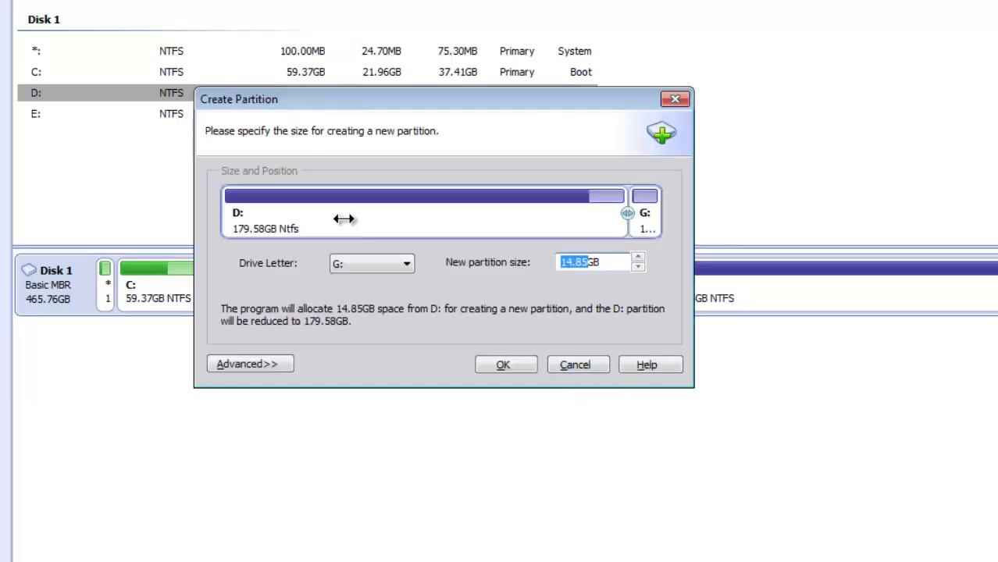
left_click_drag(627, 212, 649, 213)
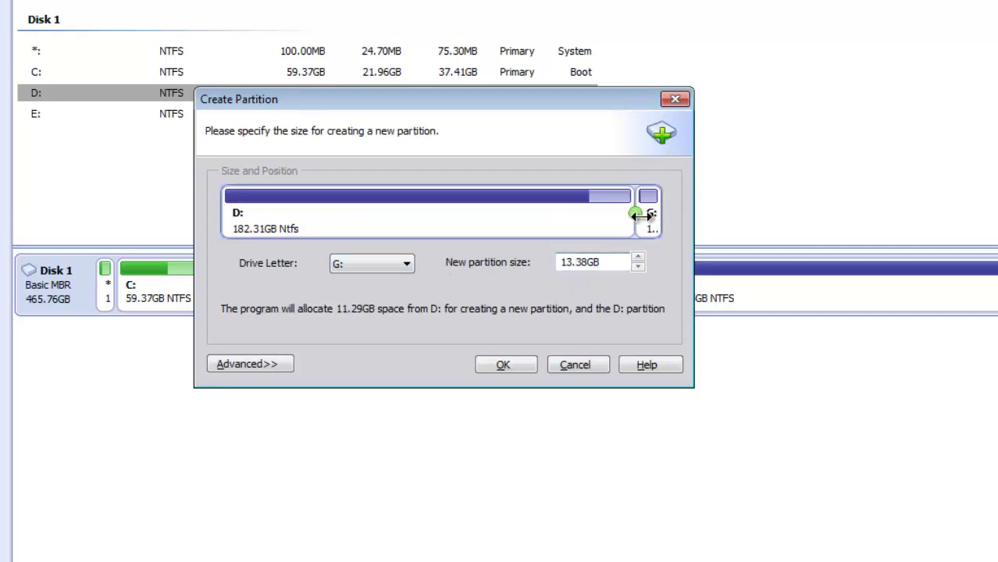
left_click(398, 281)
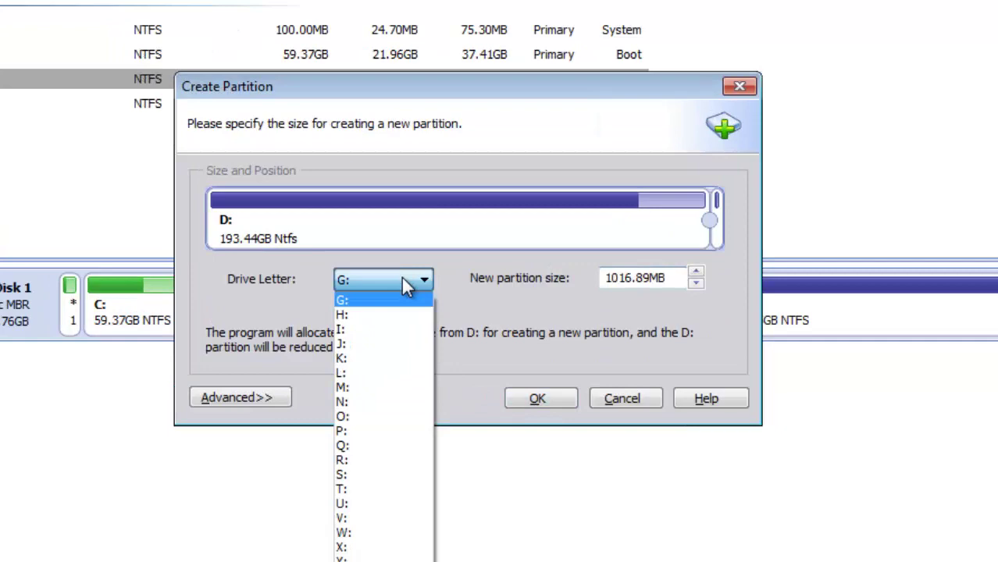
left_click(487, 324)
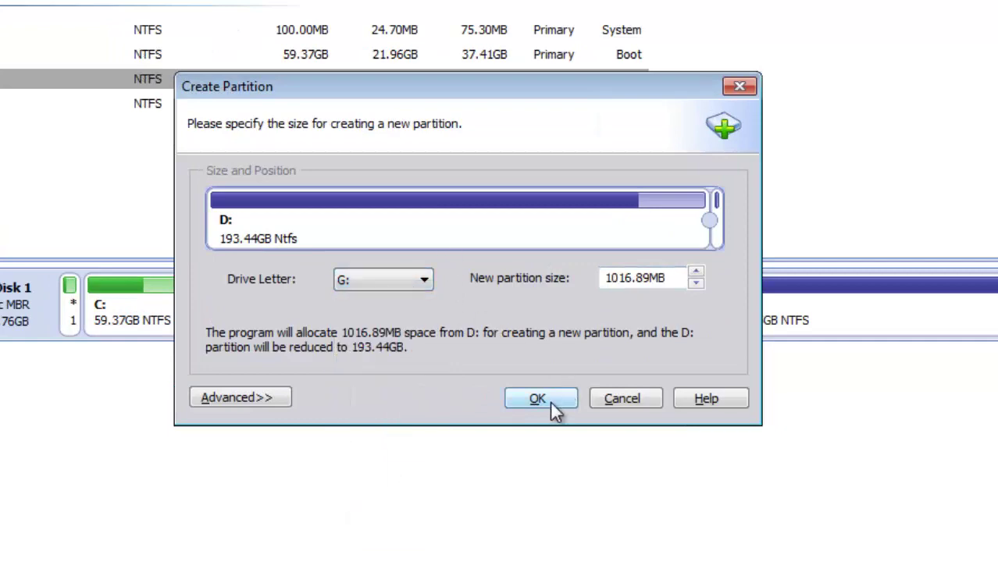
left_click(538, 401)
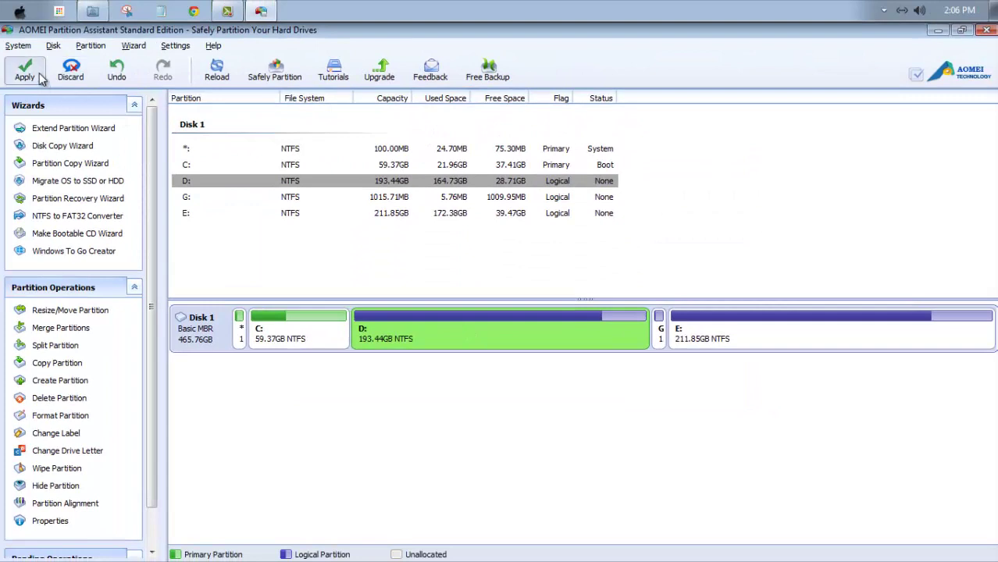
Apply the pending G: partition creation and dismiss the completion message
key("alt")
left_click(26, 72)
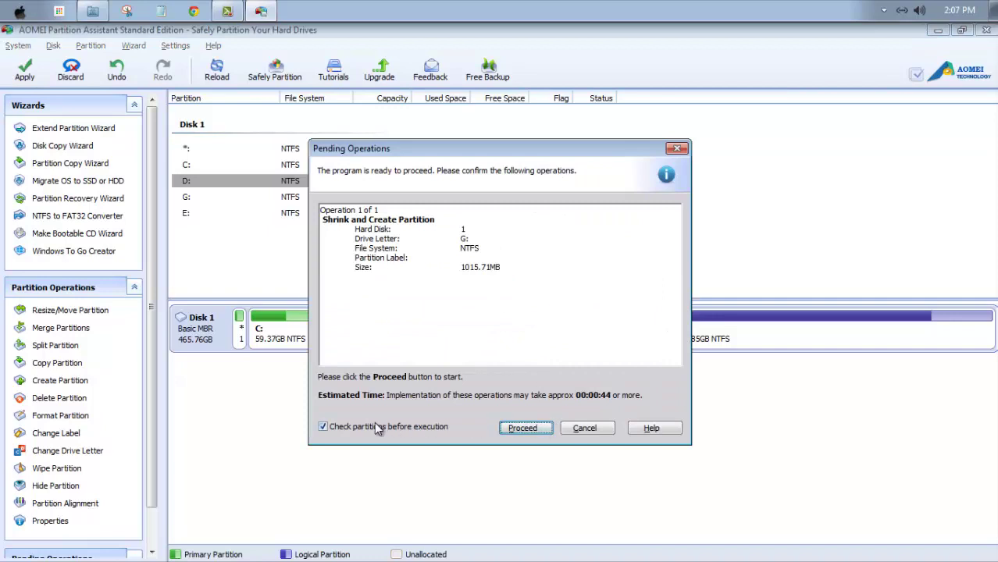
left_click(527, 436)
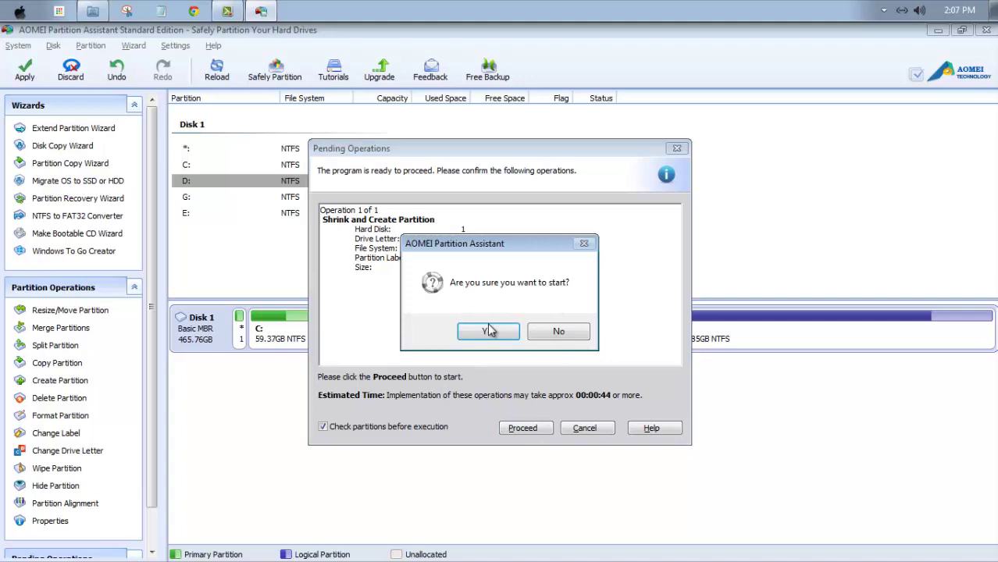
left_click(488, 329)
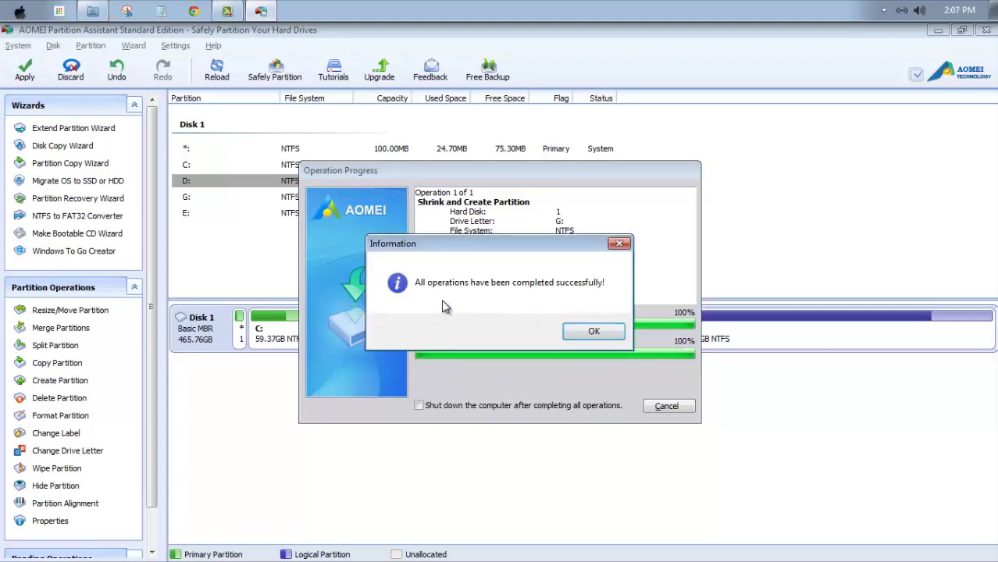
left_click(595, 333)
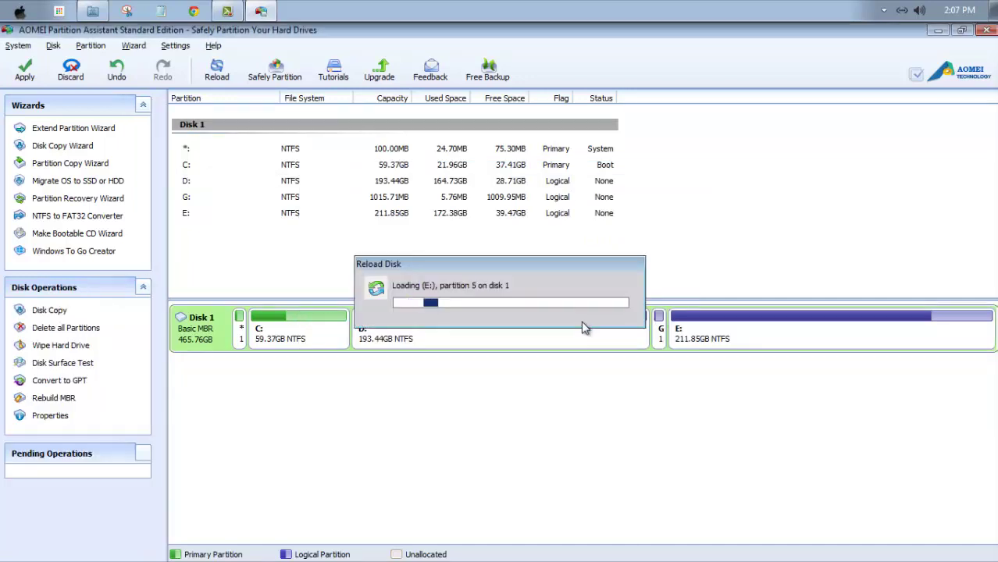
Confirm Local Disk (G:) appears in the Explorer Computer view, then close Explorer
left_click(661, 336)
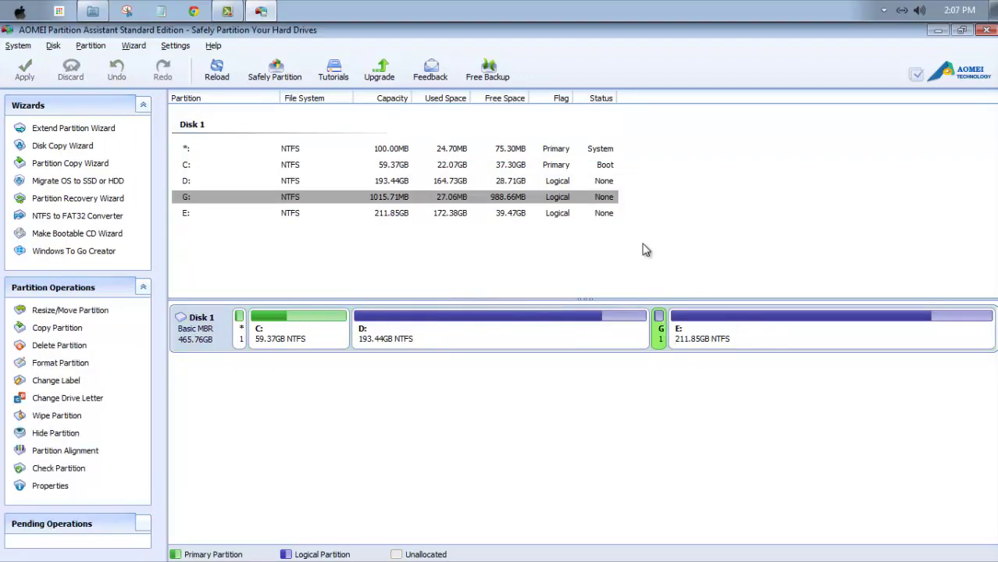
key("super+e")
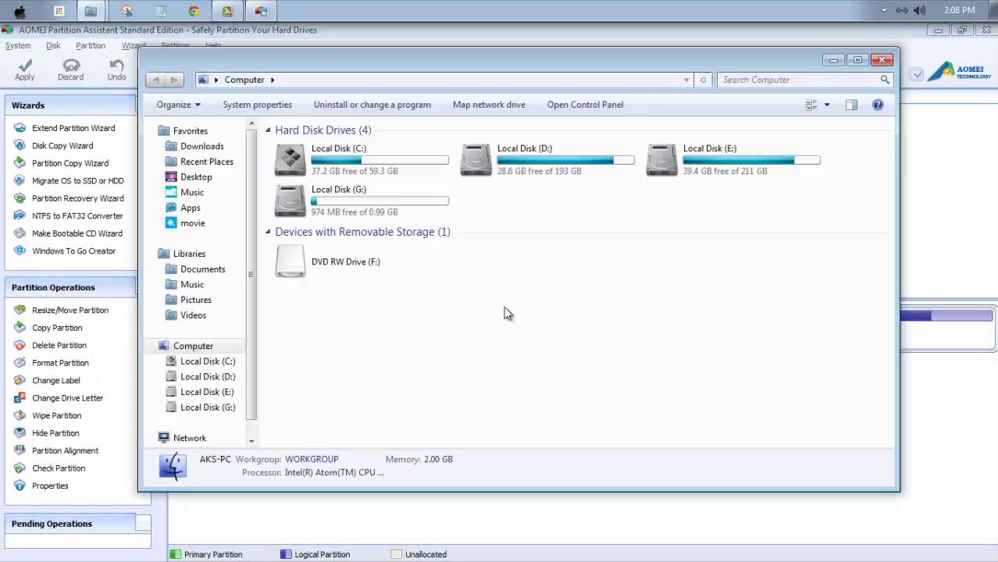
left_click(396, 218)
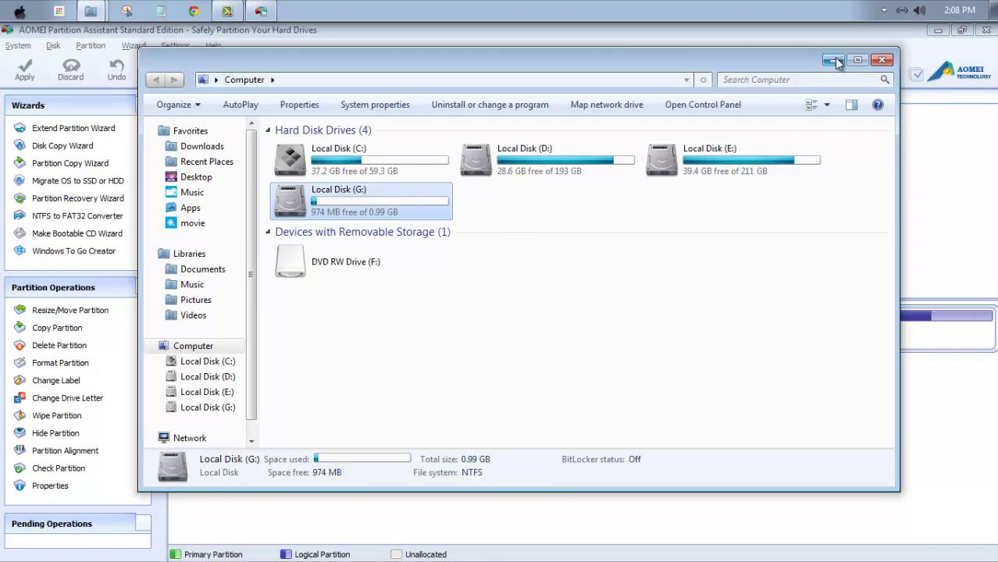
left_click(881, 61)
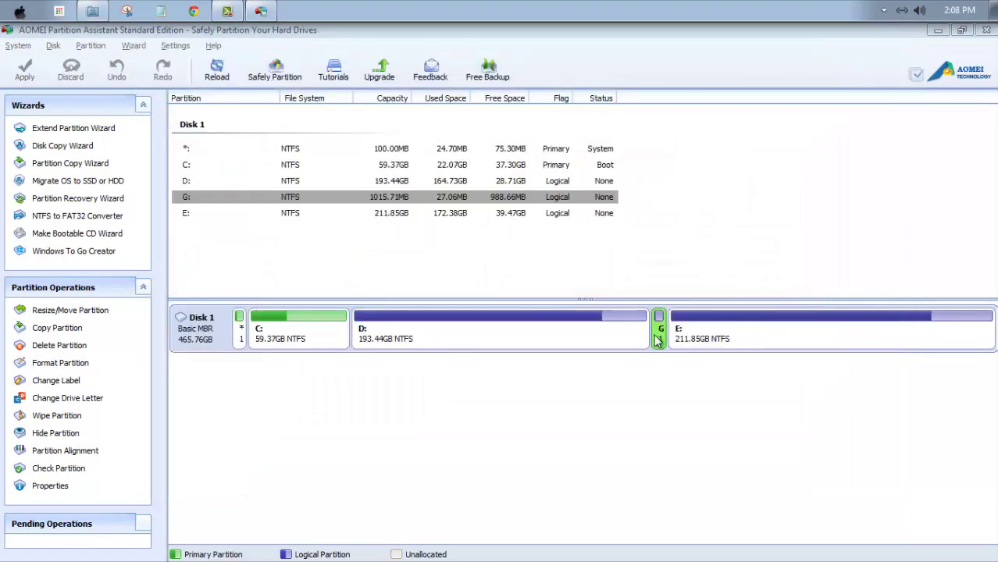
Hide the 1015.71MB G: partition via Advanced > Hide Partition and apply the change
right_click(663, 335)
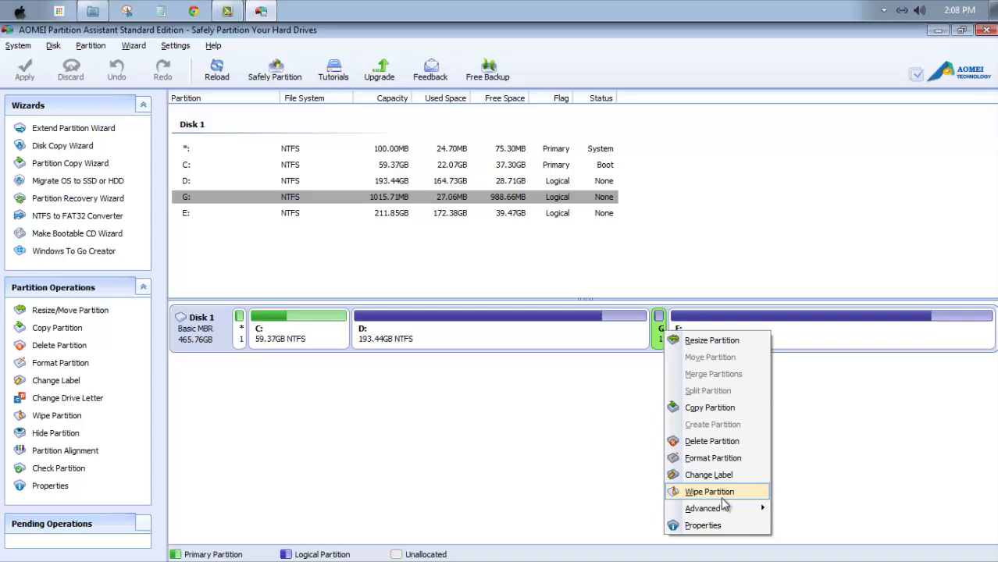
mouse_move(724, 509)
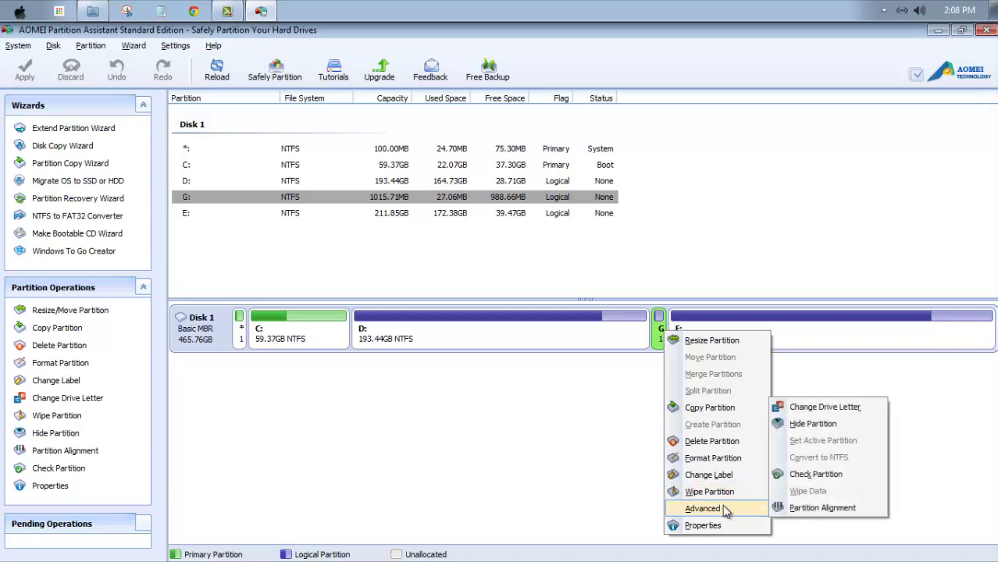
left_click(811, 426)
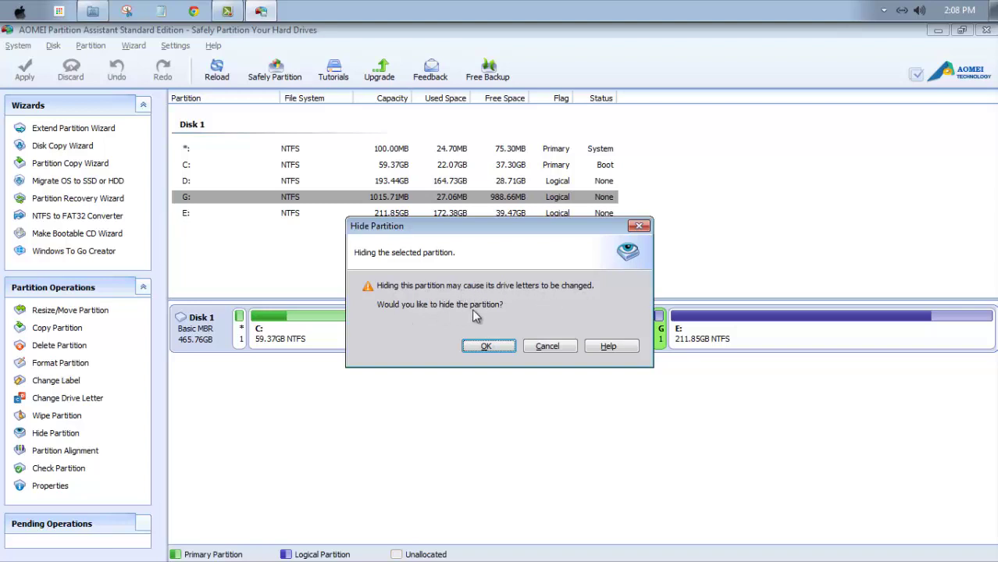
left_click(491, 349)
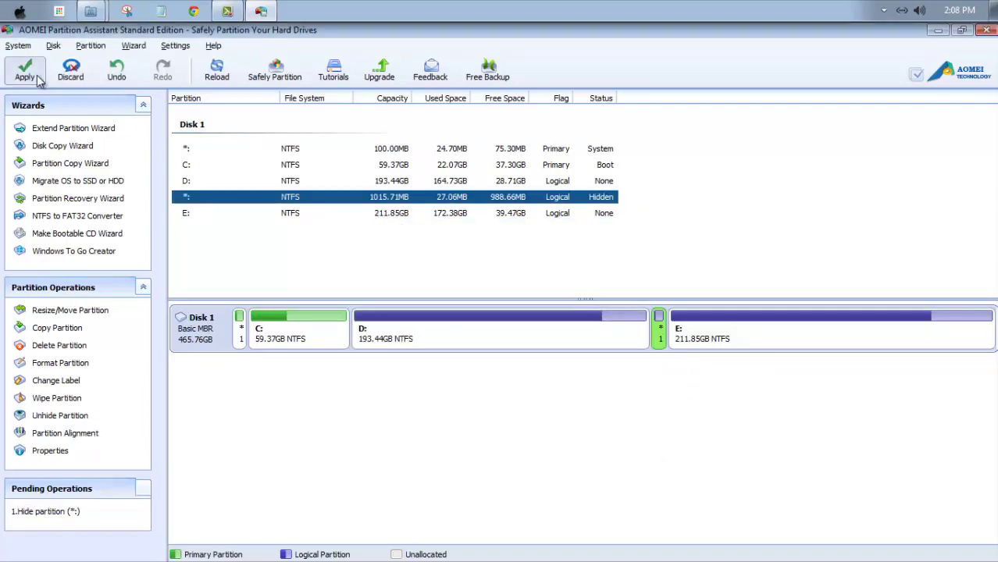
left_click(24, 72)
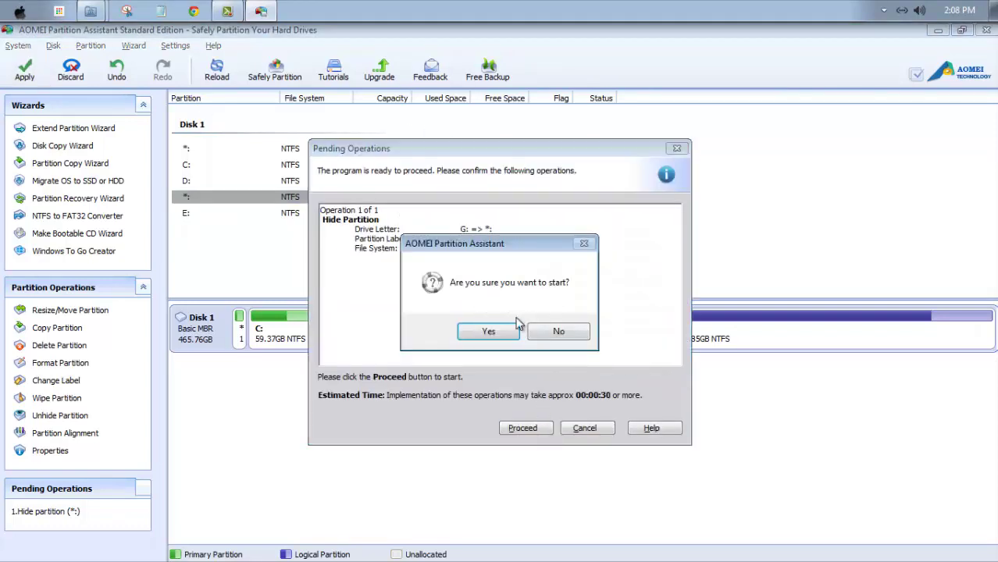
left_click(488, 331)
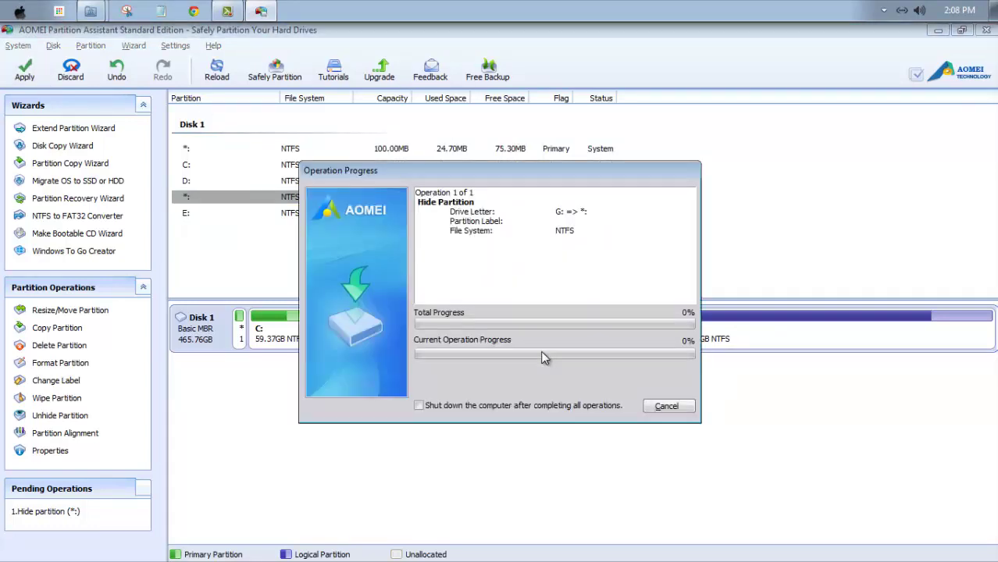
left_click(593, 332)
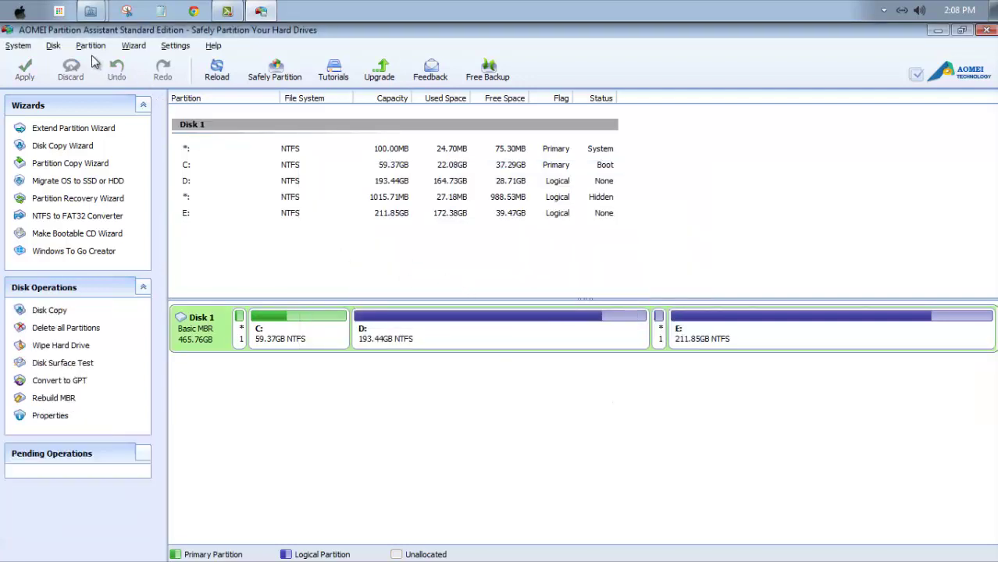
left_click(94, 12)
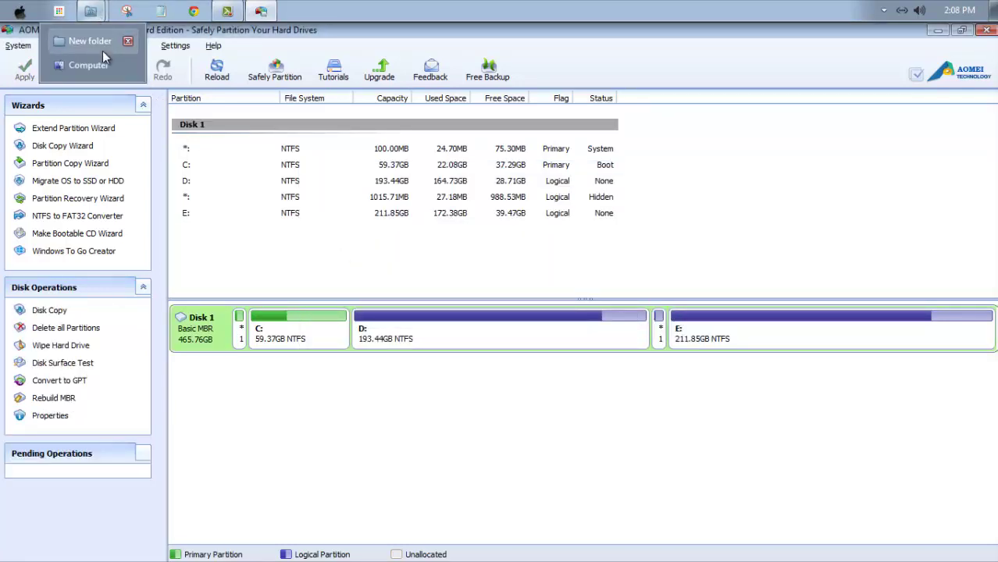
left_click(101, 60)
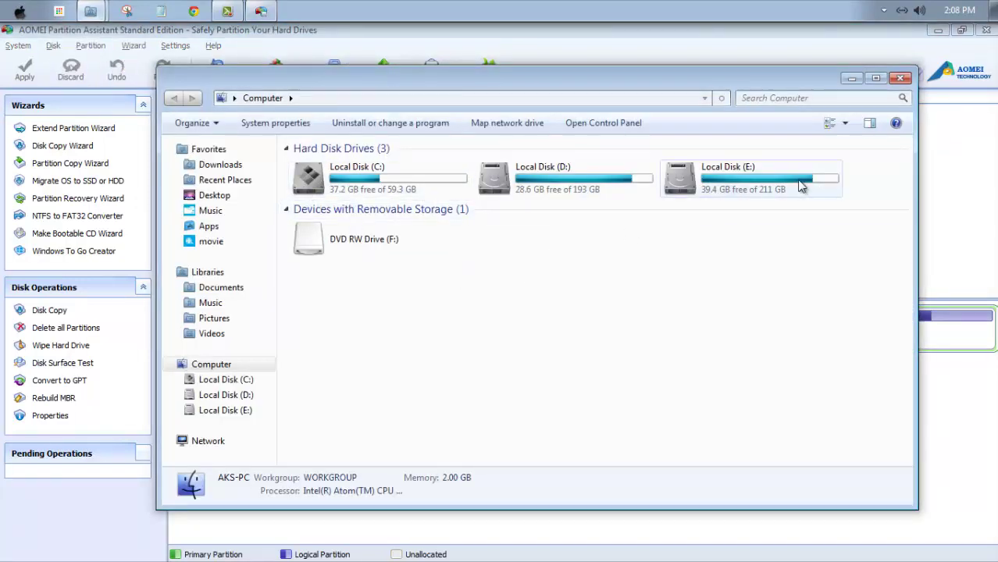
left_click(933, 204)
Unhide the hidden partition back to G: and apply the change
right_click(658, 324)
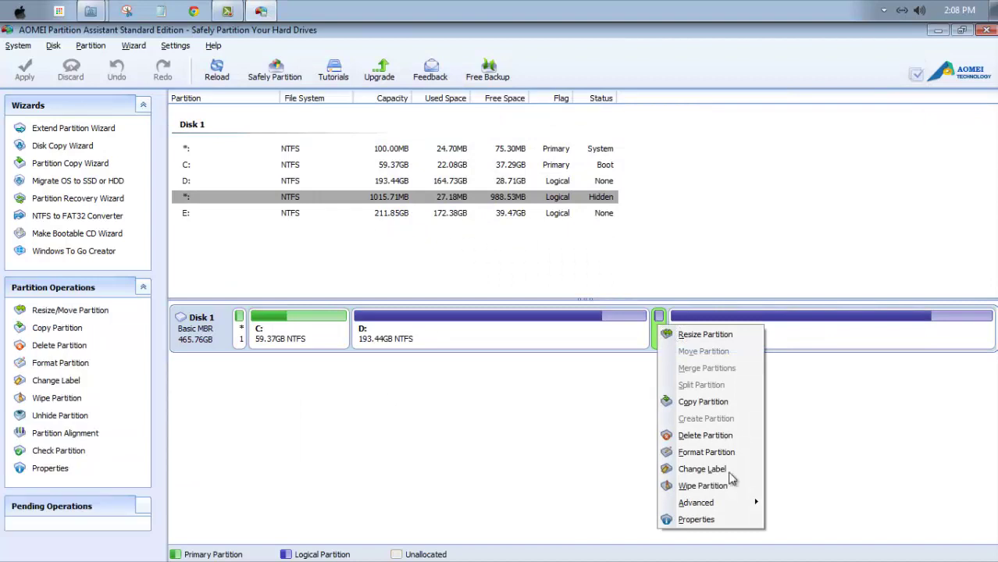
mouse_move(742, 503)
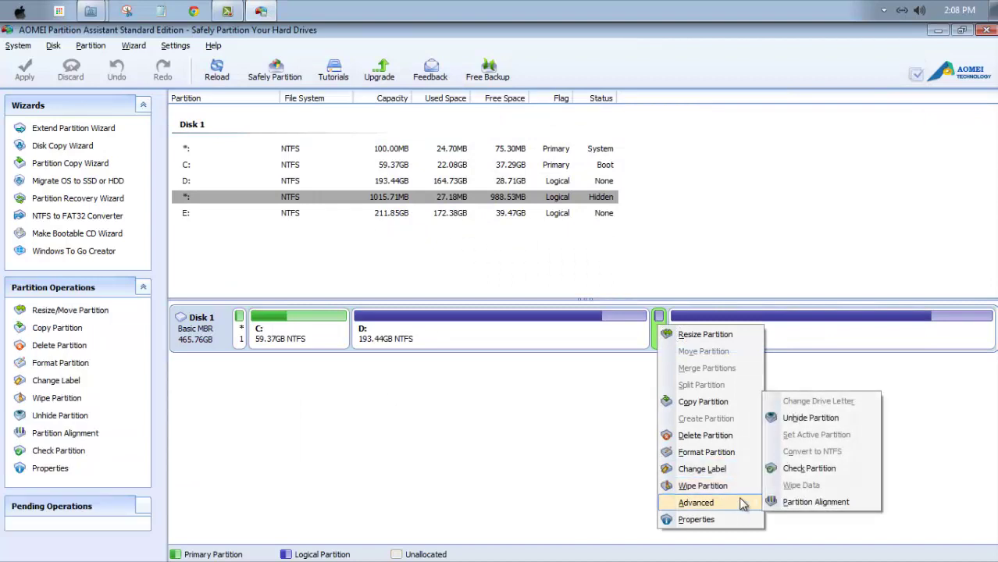
left_click(811, 418)
left_click(498, 346)
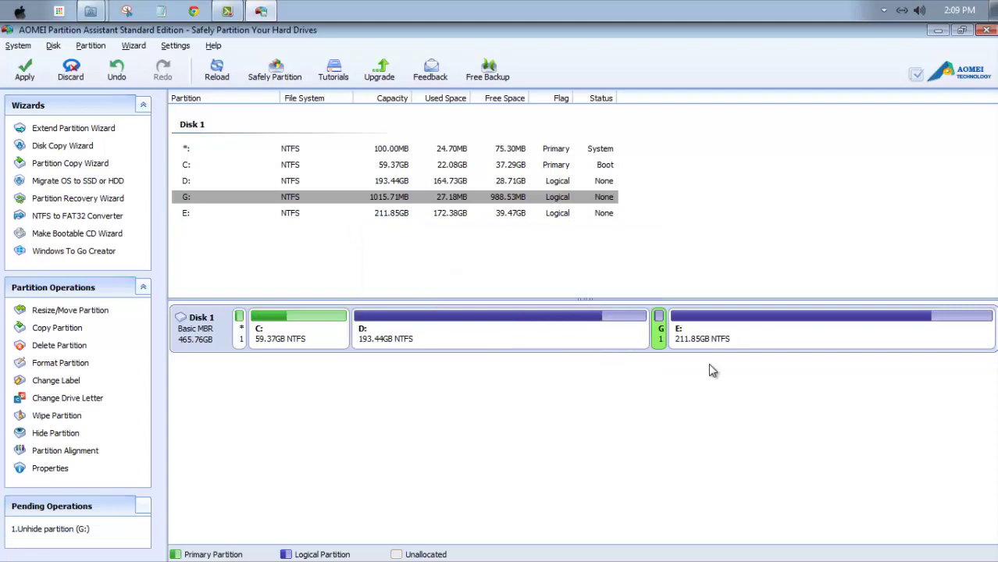
left_click(24, 70)
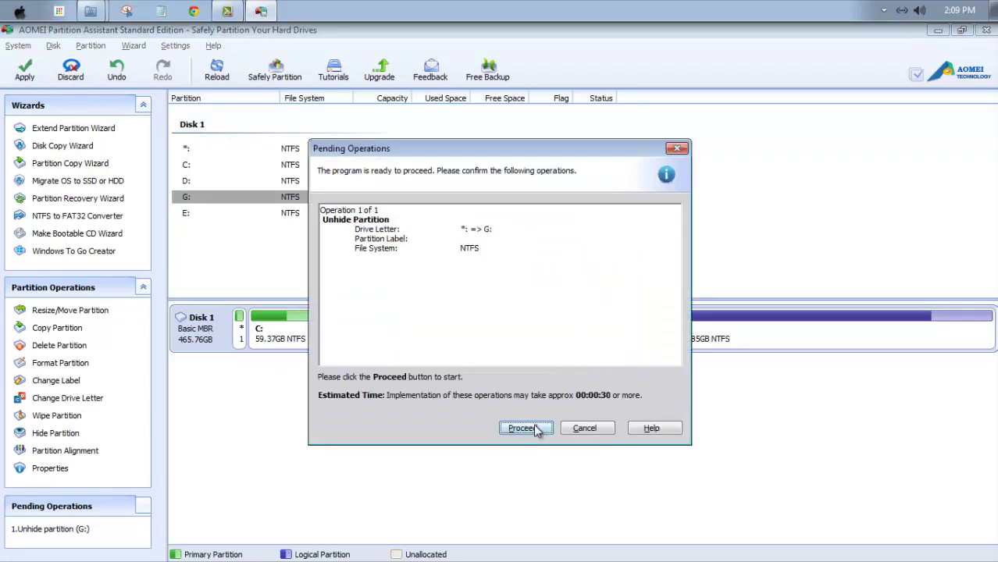
left_click(537, 428)
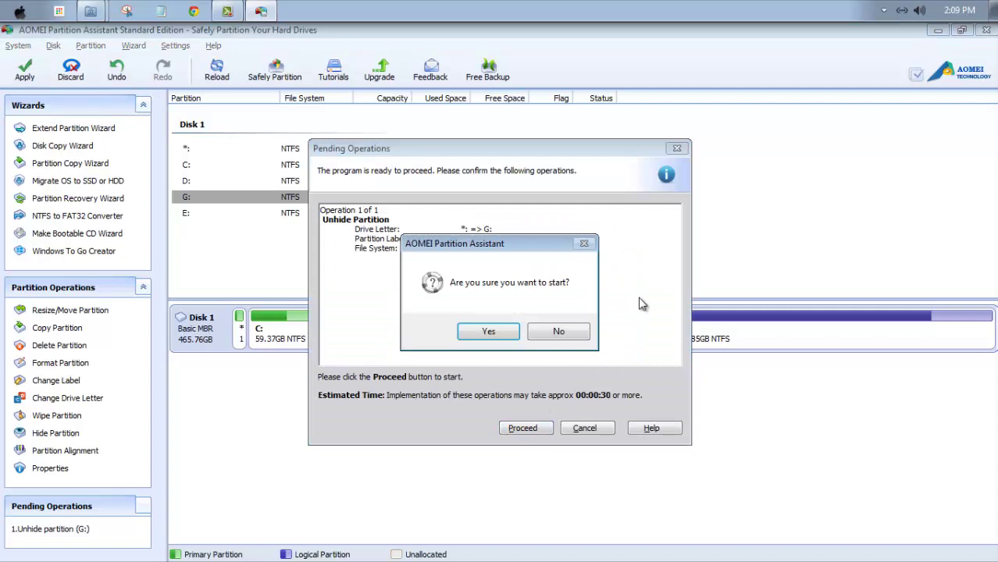
left_click(490, 330)
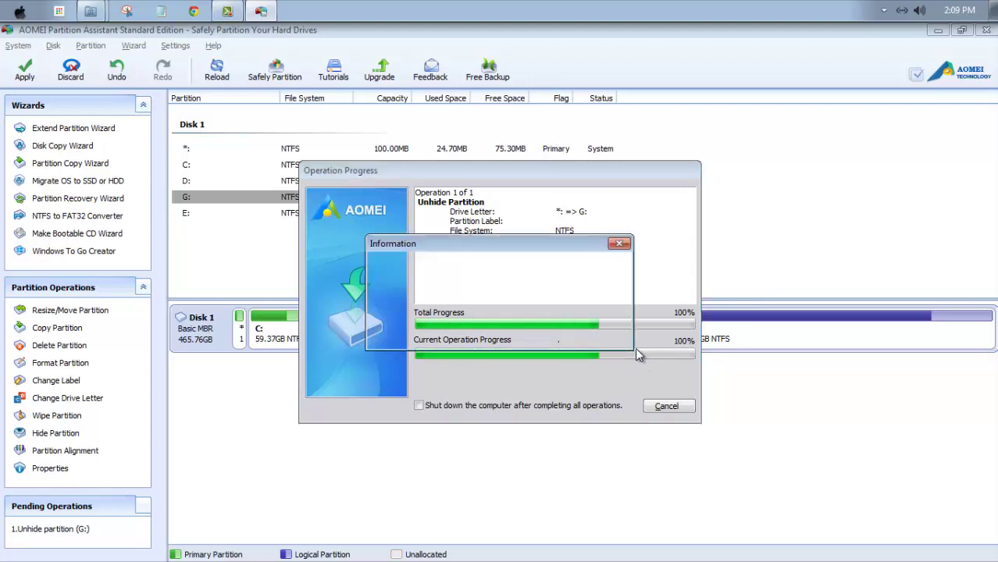
left_click(623, 335)
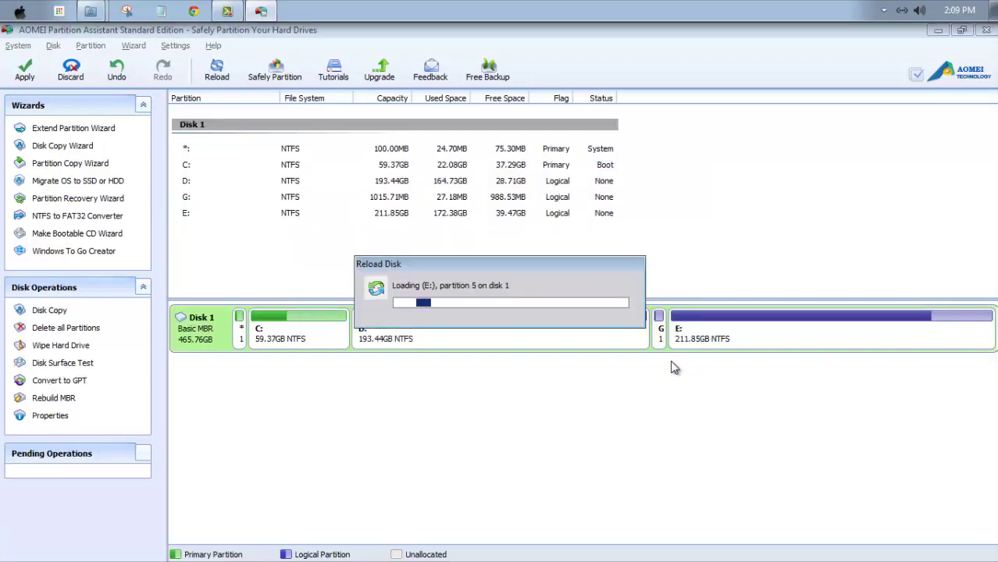
Quick-delete the G: partition, leaving 1015.75MB unallocated
right_click(662, 330)
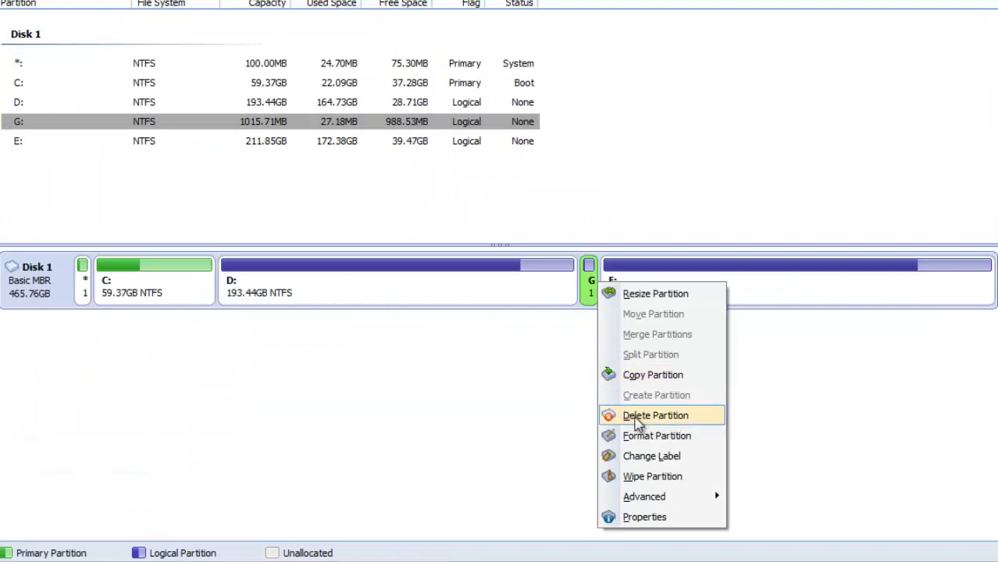
left_click(695, 421)
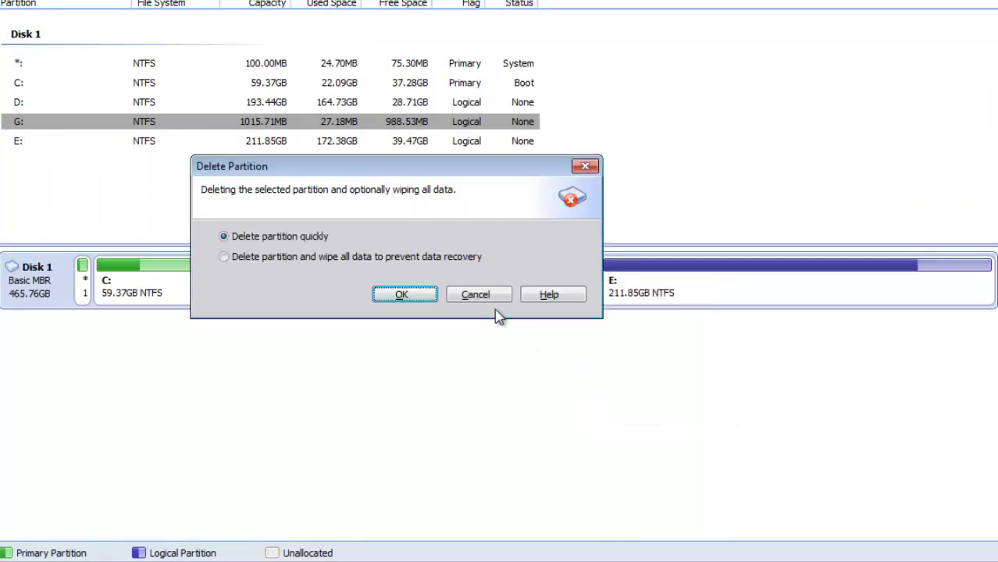
key("Return")
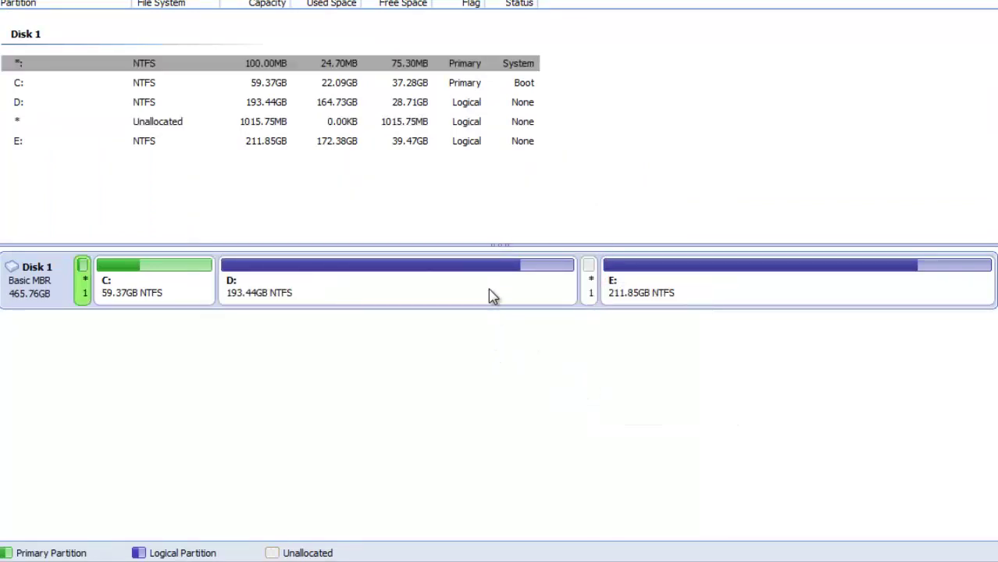
Merge the unallocated space into D:, growing it to 194.43GB, and apply the pending operations
right_click(480, 279)
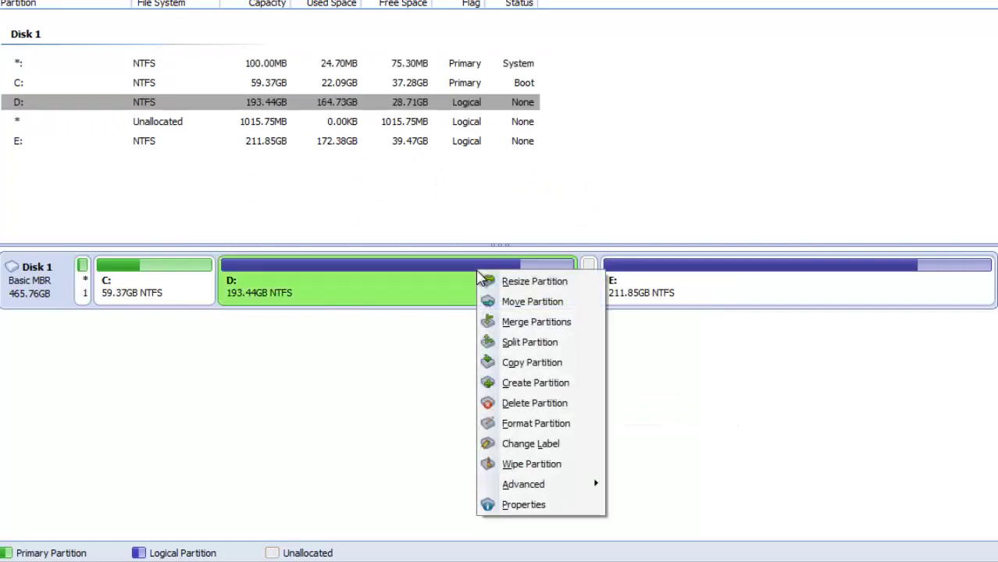
left_click(537, 323)
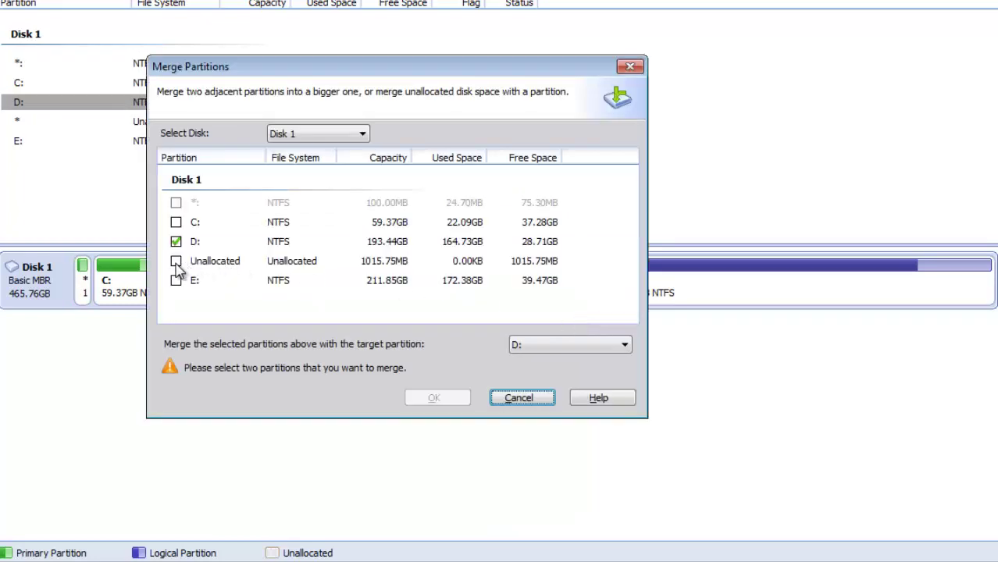
left_click(177, 263)
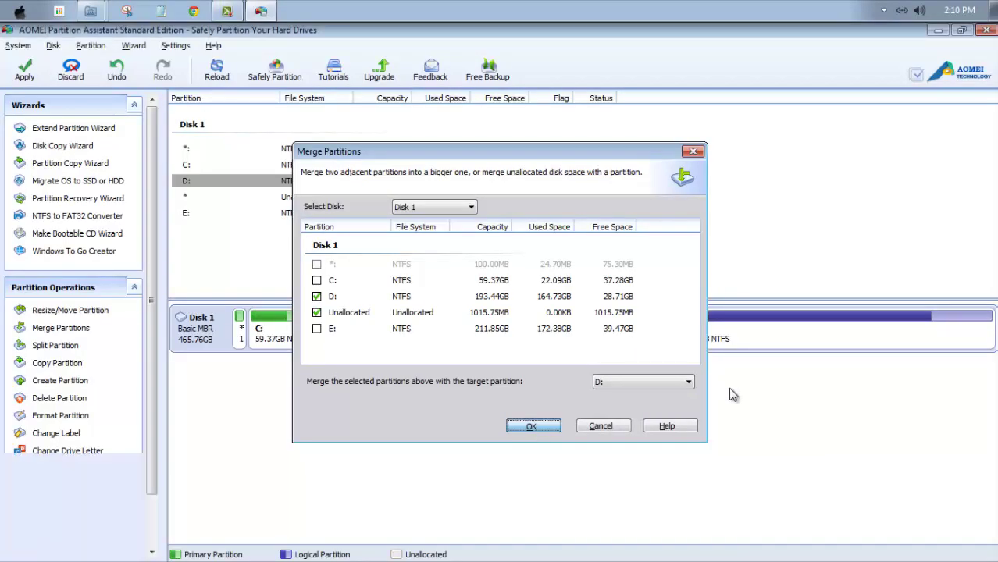
left_click(434, 398)
left_click(25, 72)
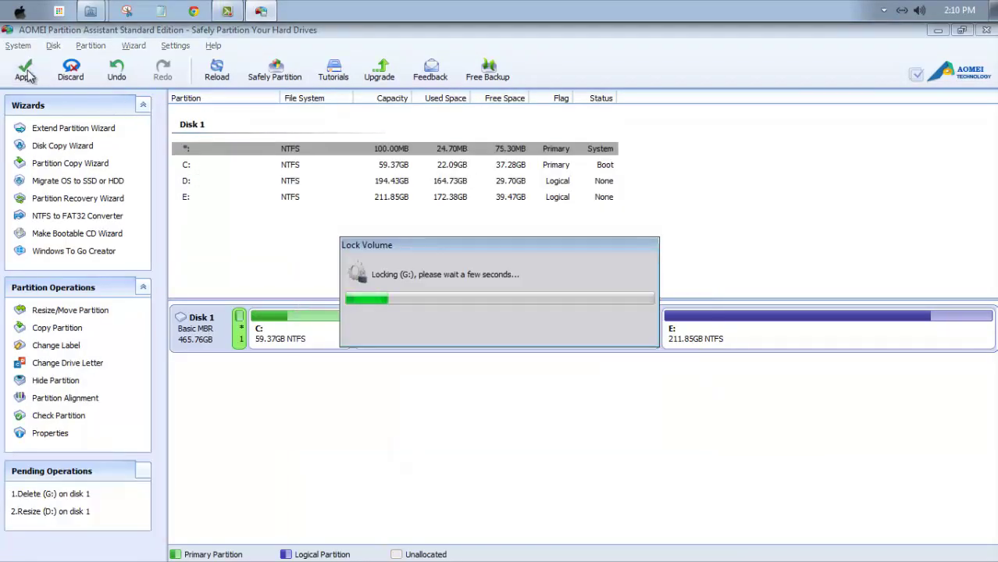